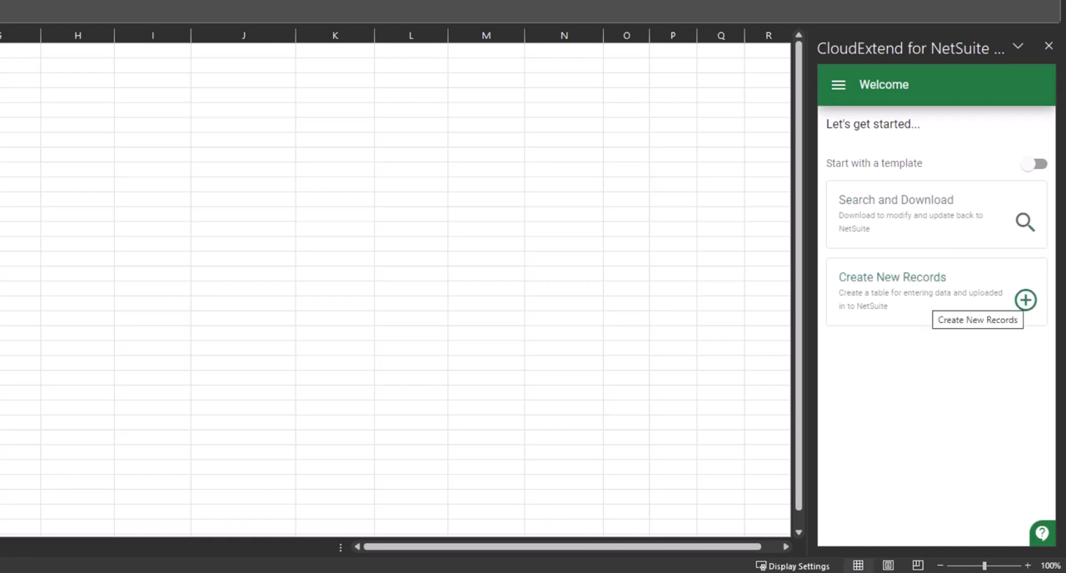
pyautogui.click(1025, 300)
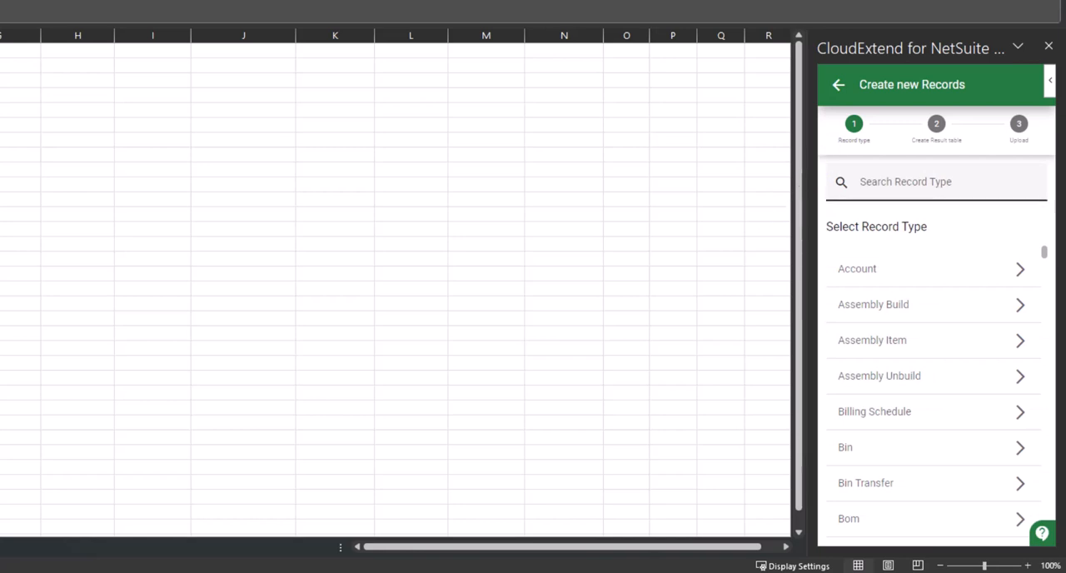
pyautogui.click(936, 182)
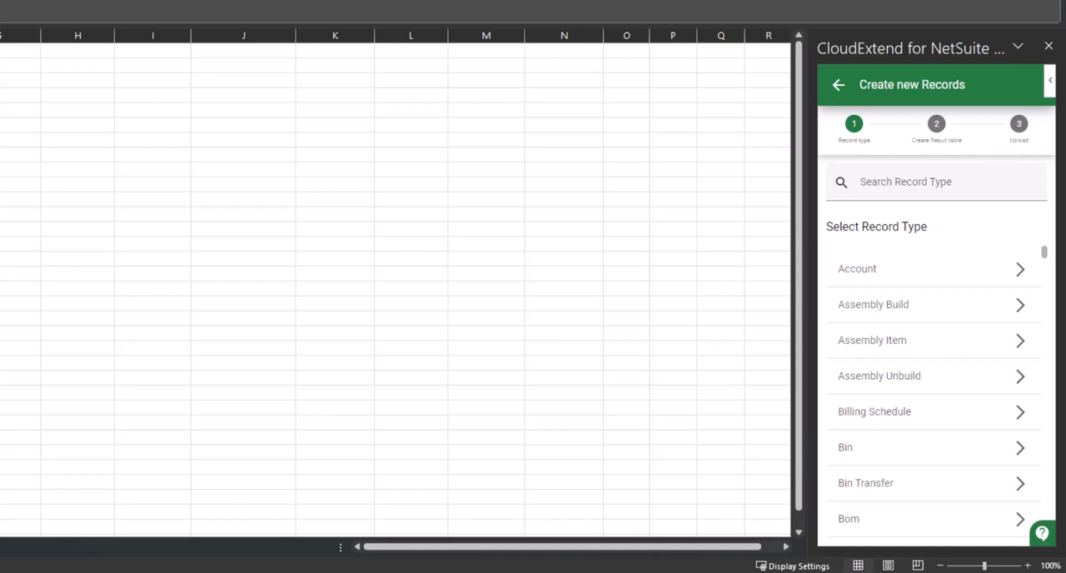
pyautogui.click(838, 85)
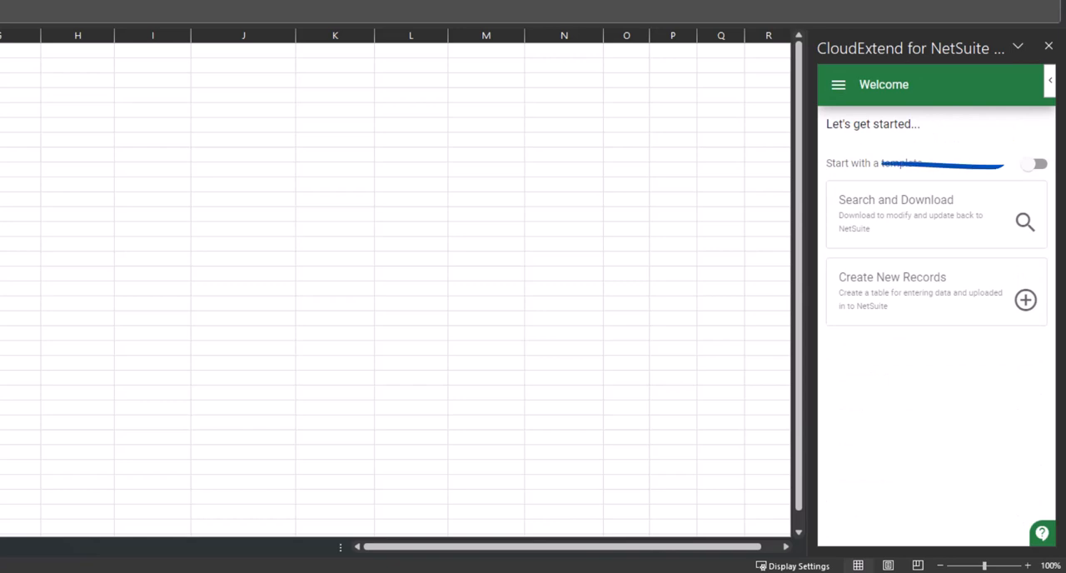
# Start creating new records with a template and open the "JournalEntry Template New" template for editing
pyautogui.click(1033, 164)
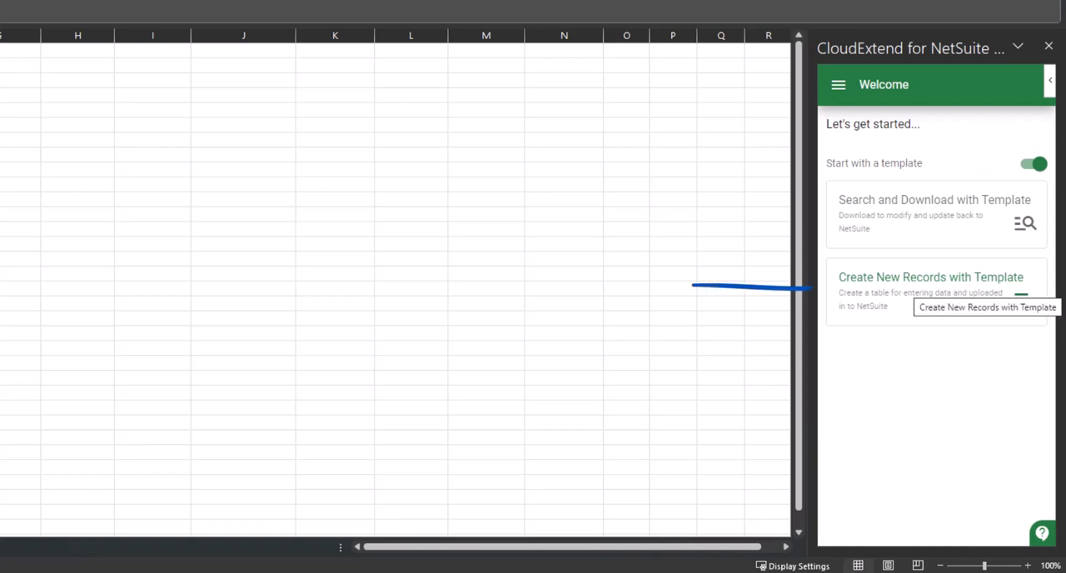
pyautogui.click(915, 287)
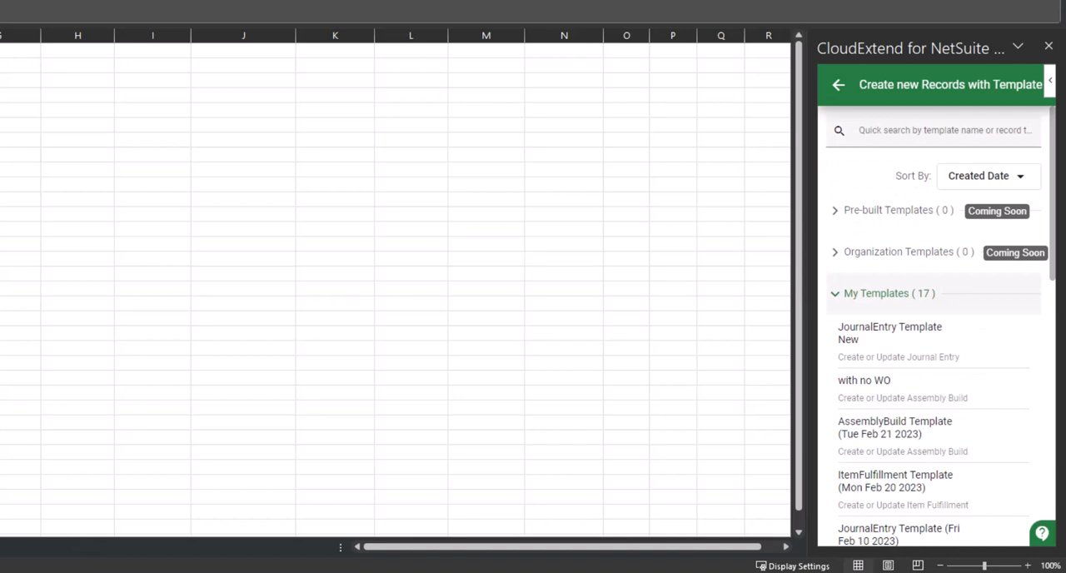
pyautogui.moveTo(933, 341)
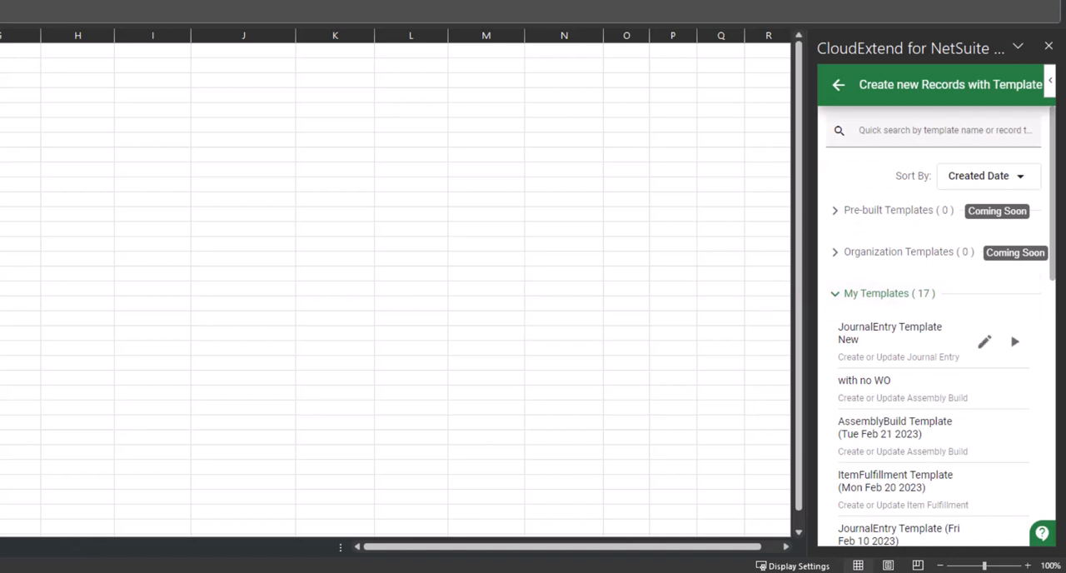
pyautogui.click(984, 342)
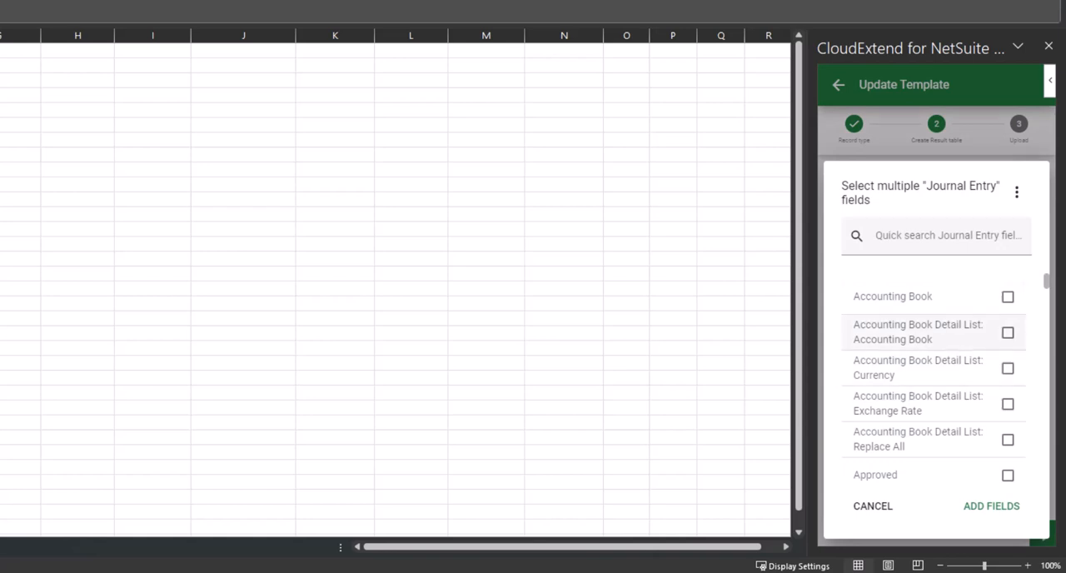
# Search the Journal Entry fields for "tran" and "memo", and add the selected fields to the template
pyautogui.click(947, 236)
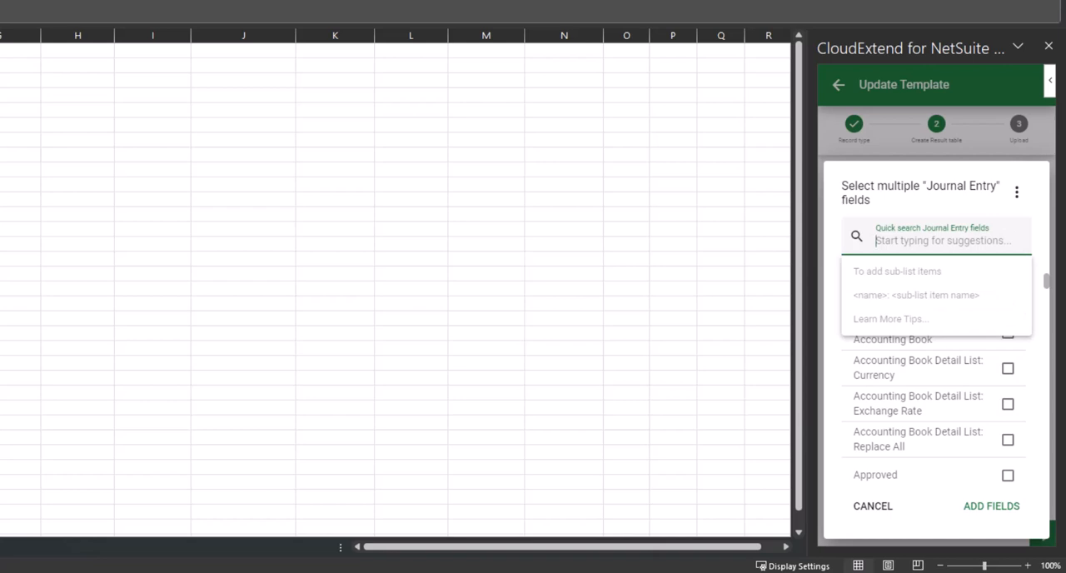
pyautogui.write('tran')
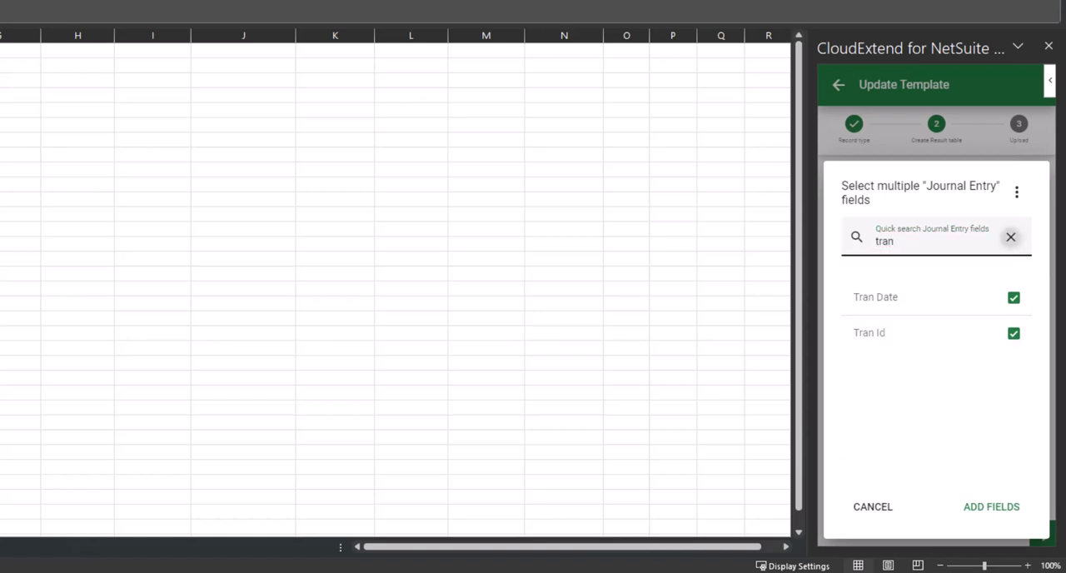
pyautogui.click(1010, 236)
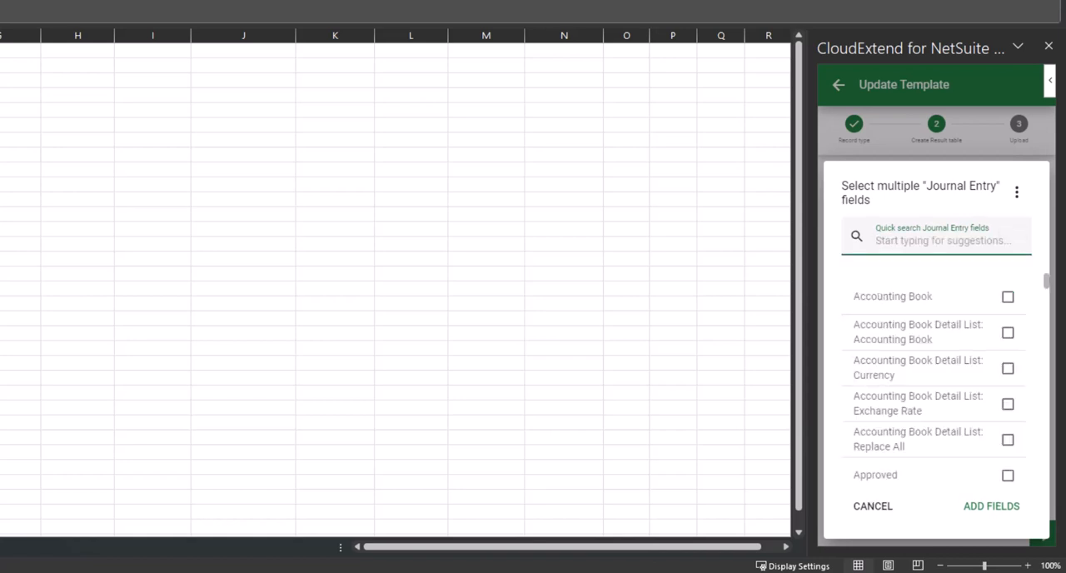
pyautogui.write('memo')
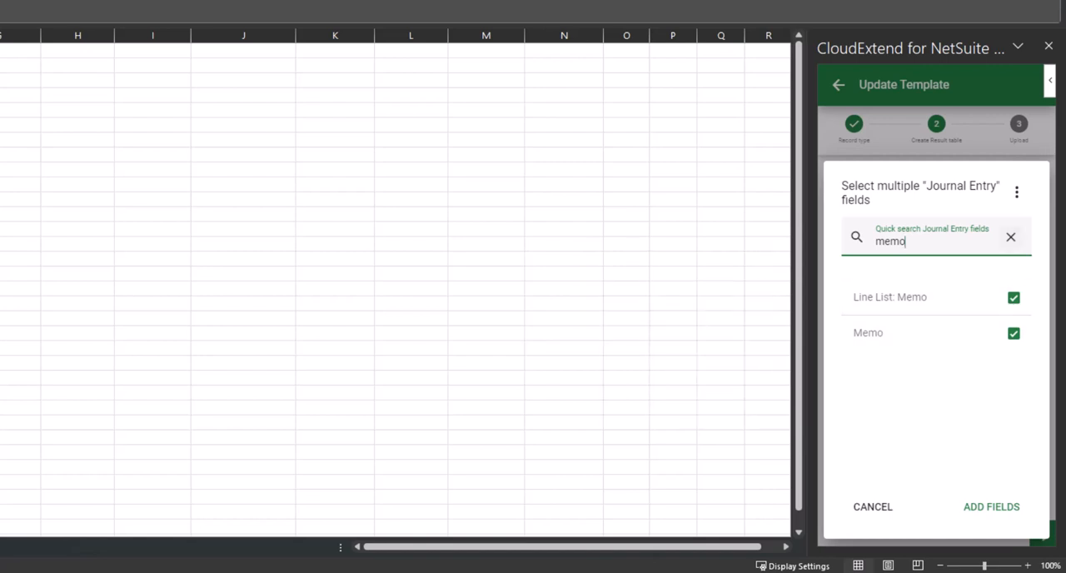
pyautogui.press('BackSpace')
pyautogui.press('BackSpace')
pyautogui.press('BackSpace')
pyautogui.press('BackSpace')
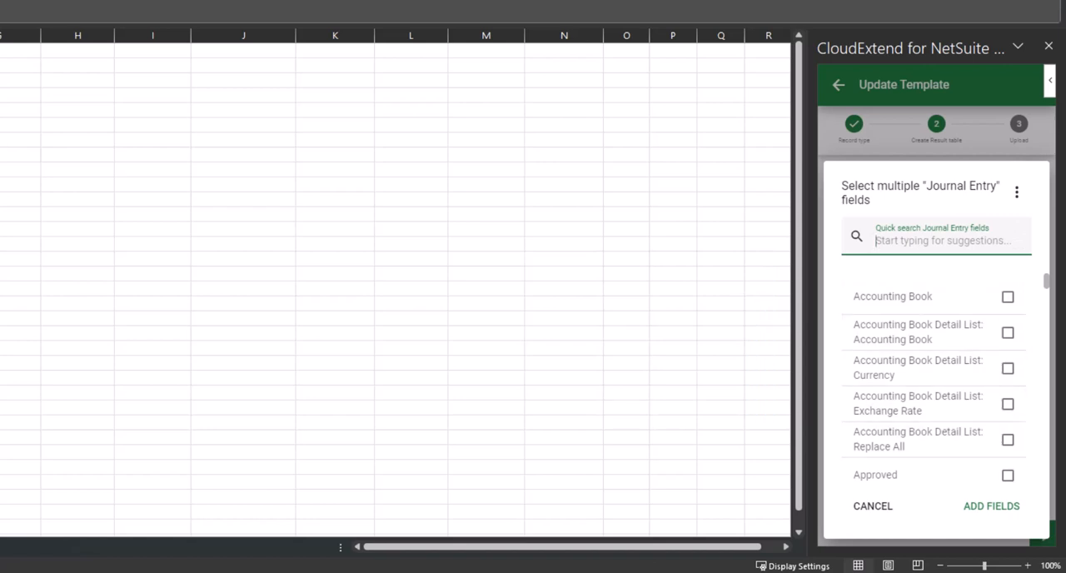
pyautogui.click(990, 505)
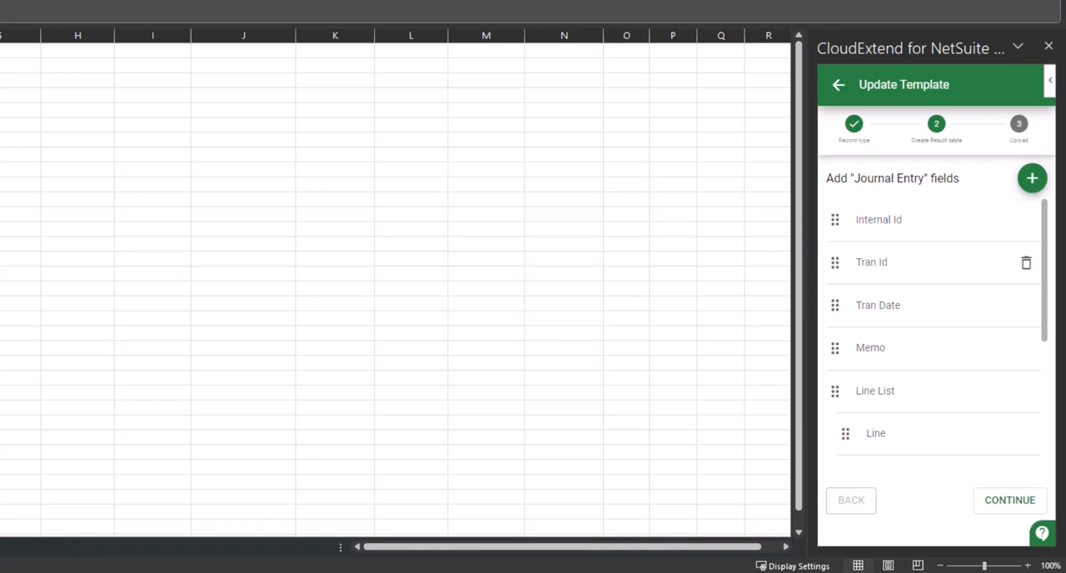
# Create the Journal Entry table on the active worksheet, allowing its content to be cleared, and save the template for data entry
pyautogui.scroll(-1, 933, 263)
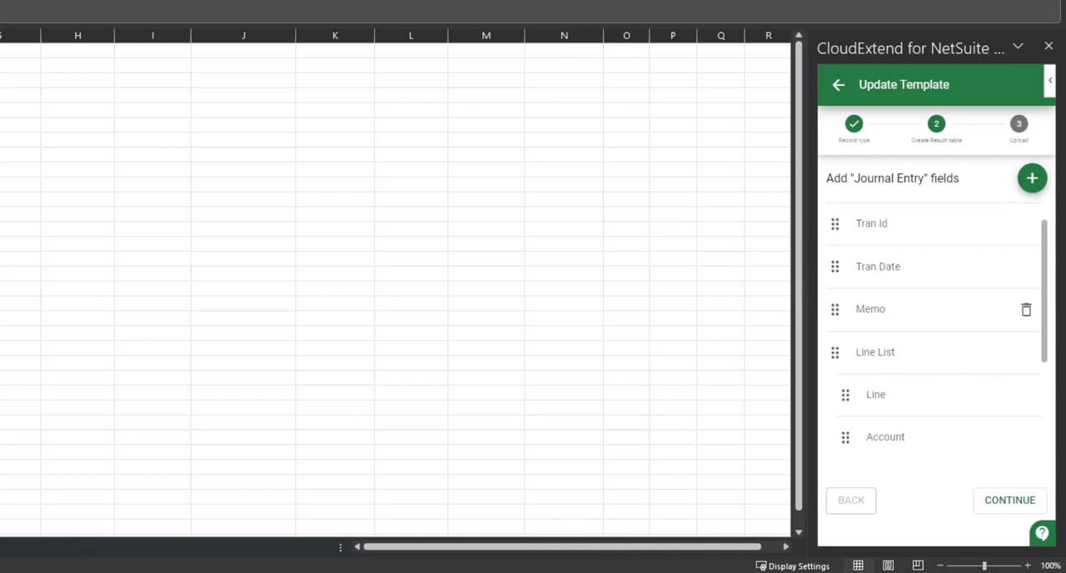
pyautogui.scroll(-2, 1025, 308)
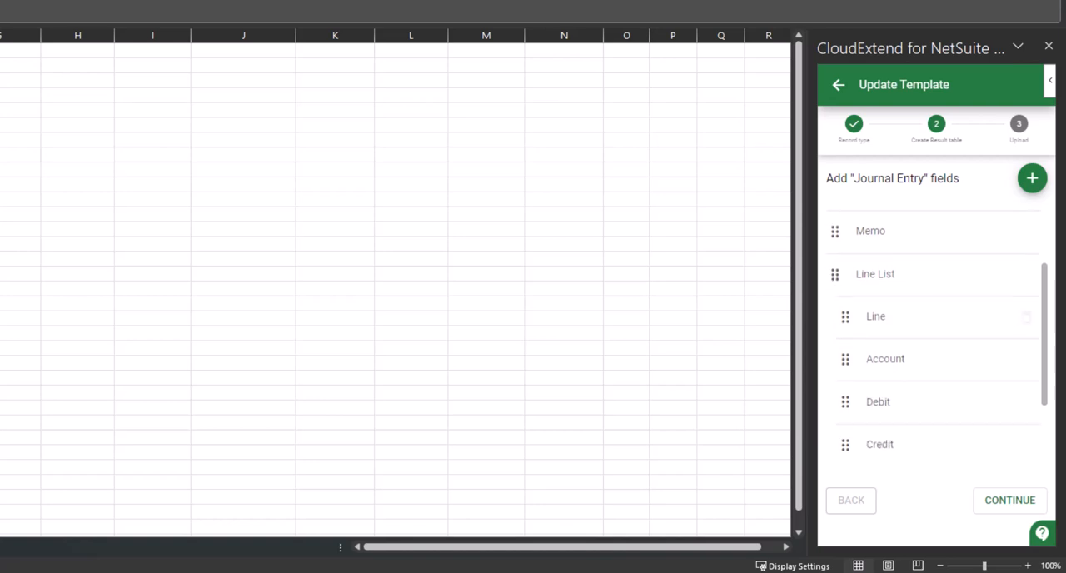
pyautogui.scroll(-1, 1026, 279)
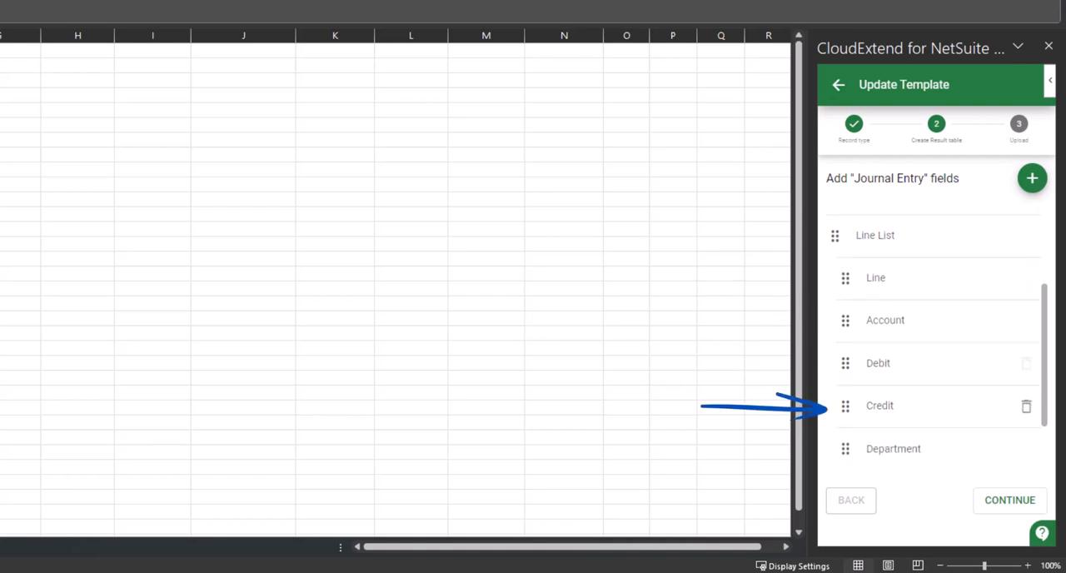
pyautogui.scroll(-2, 1025, 399)
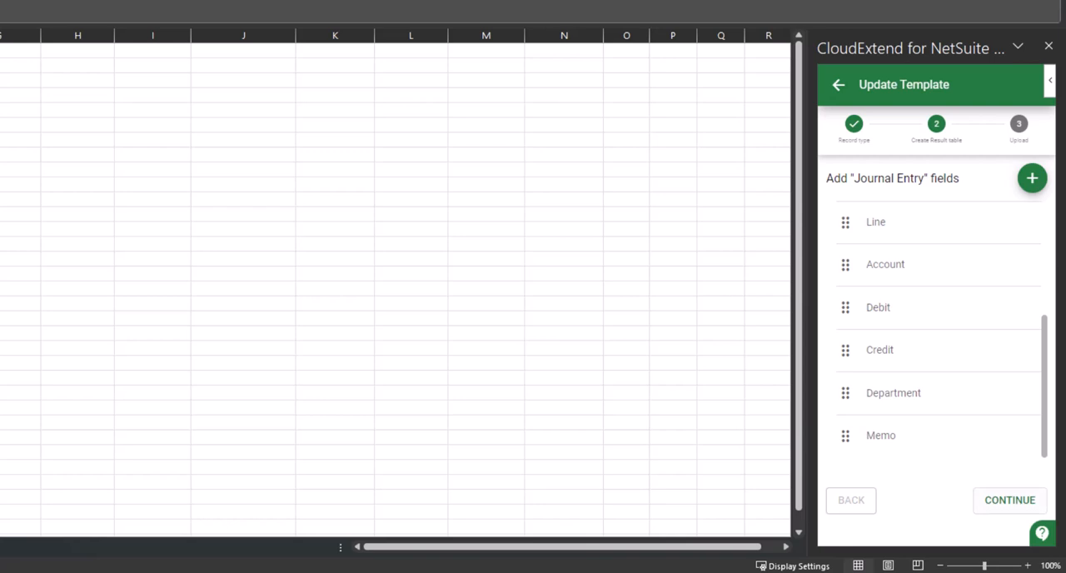
pyautogui.click(1010, 500)
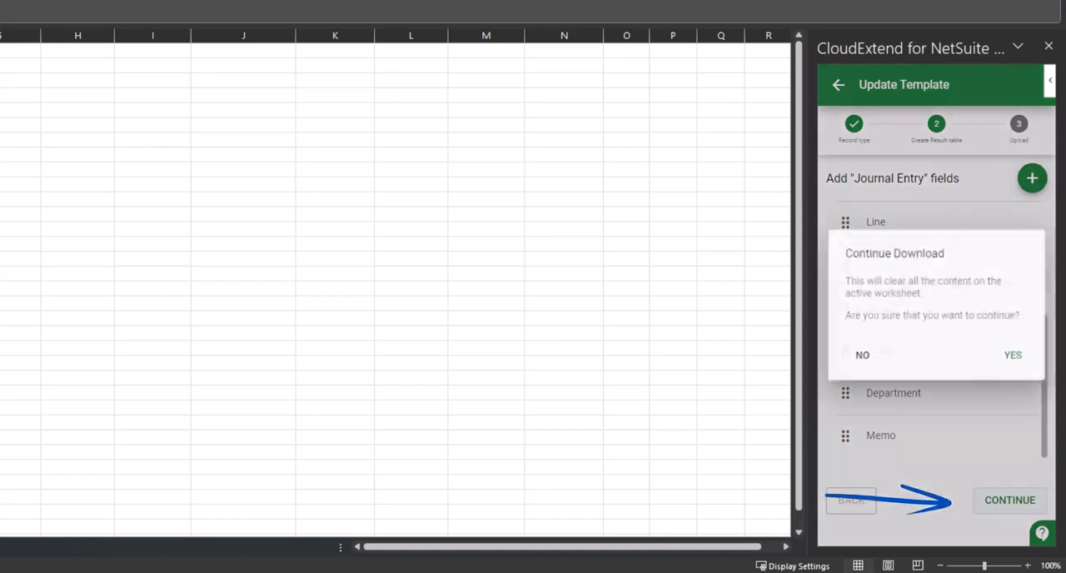
pyautogui.click(1016, 358)
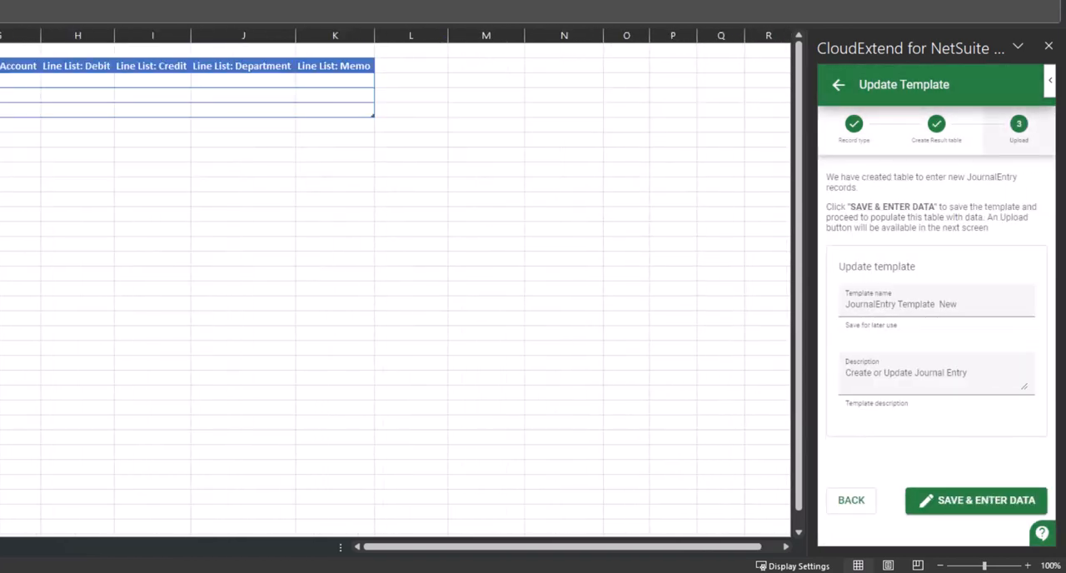
pyautogui.click(992, 305)
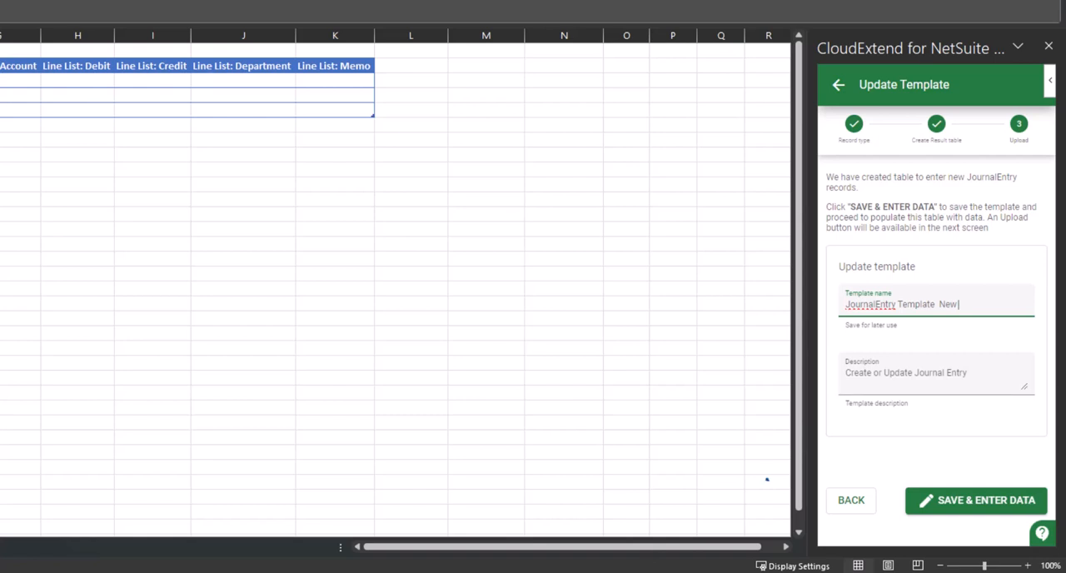
pyautogui.click(916, 499)
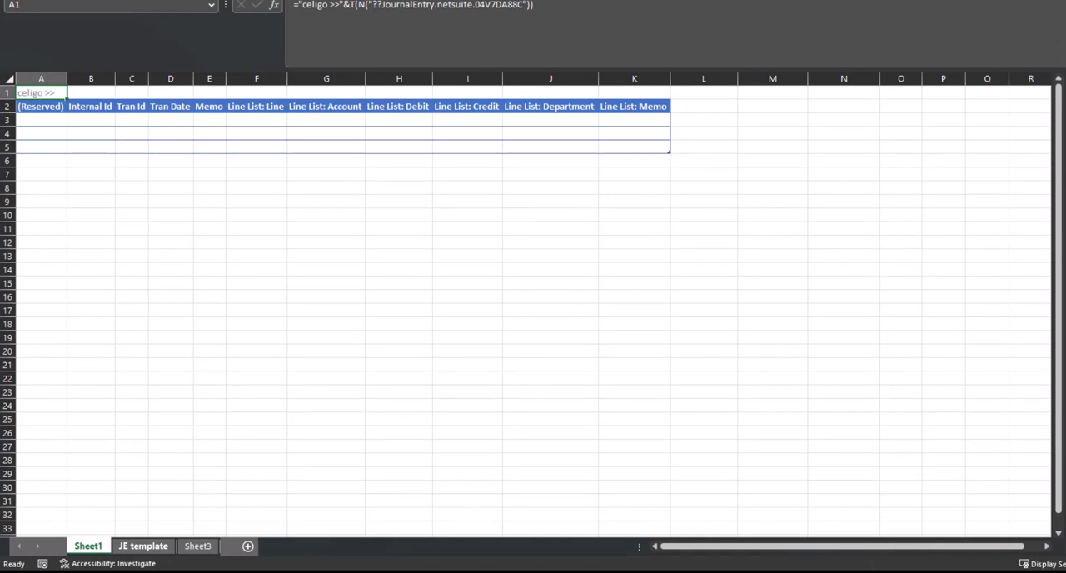
# On the JE template sheet, enter "This is a test" as the Memo in cell E3
pyautogui.click(143, 546)
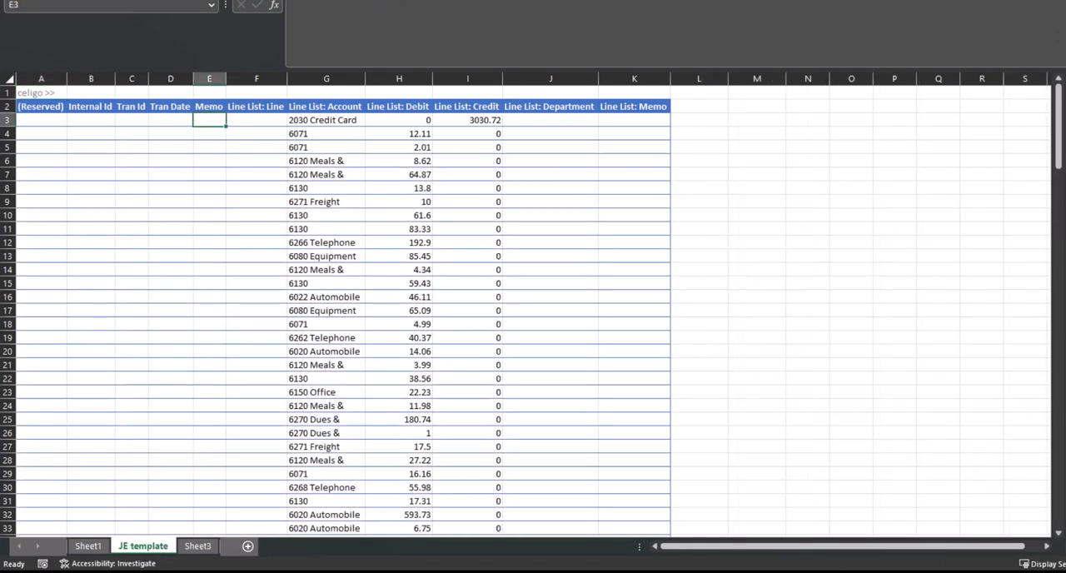
pyautogui.moveTo(325, 120); pyautogui.dragTo(326, 283)
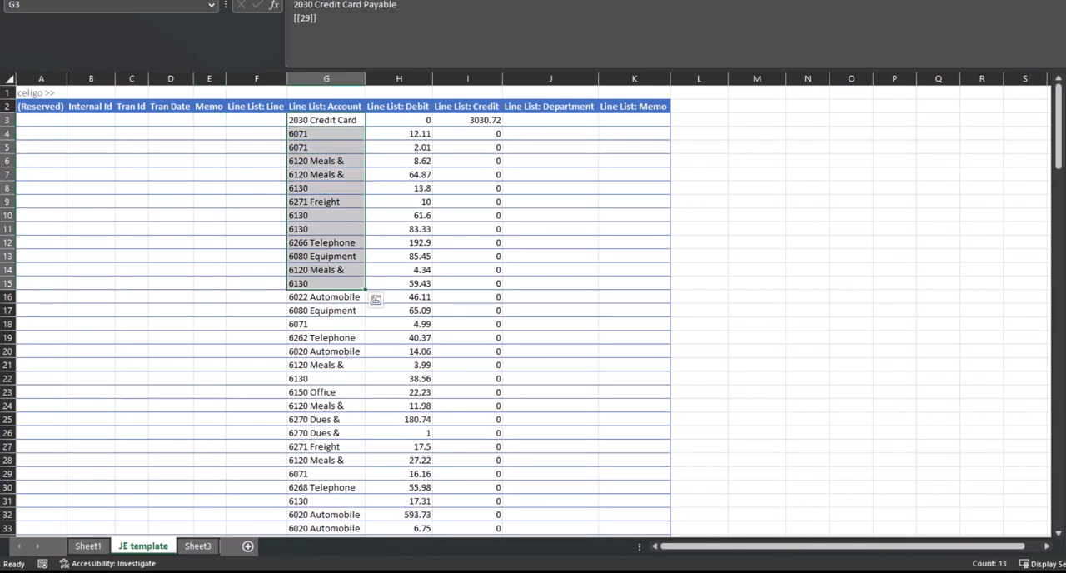
pyautogui.moveTo(399, 120); pyautogui.dragTo(467, 296)
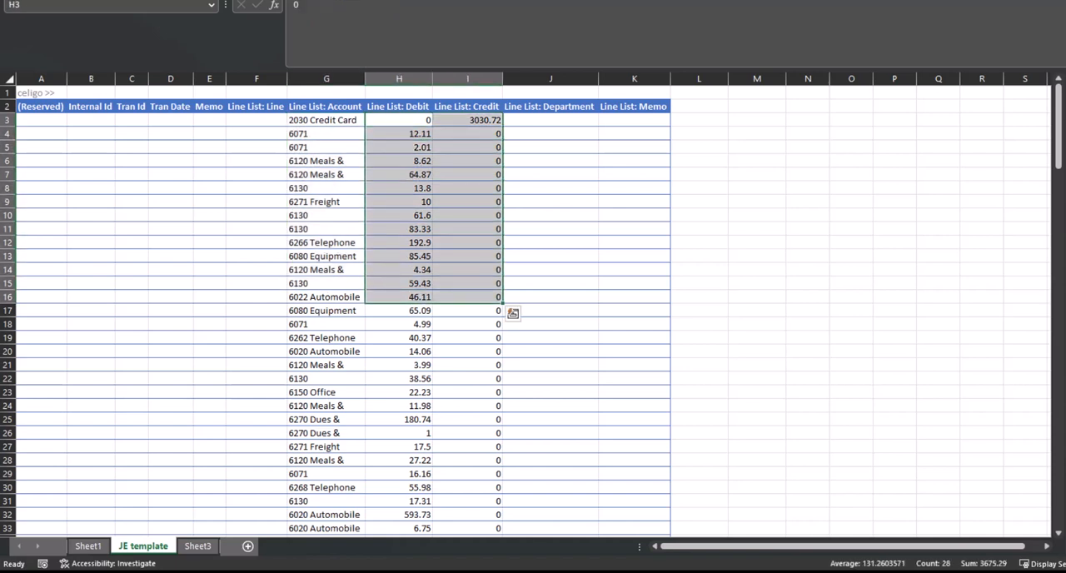
pyautogui.click(209, 120)
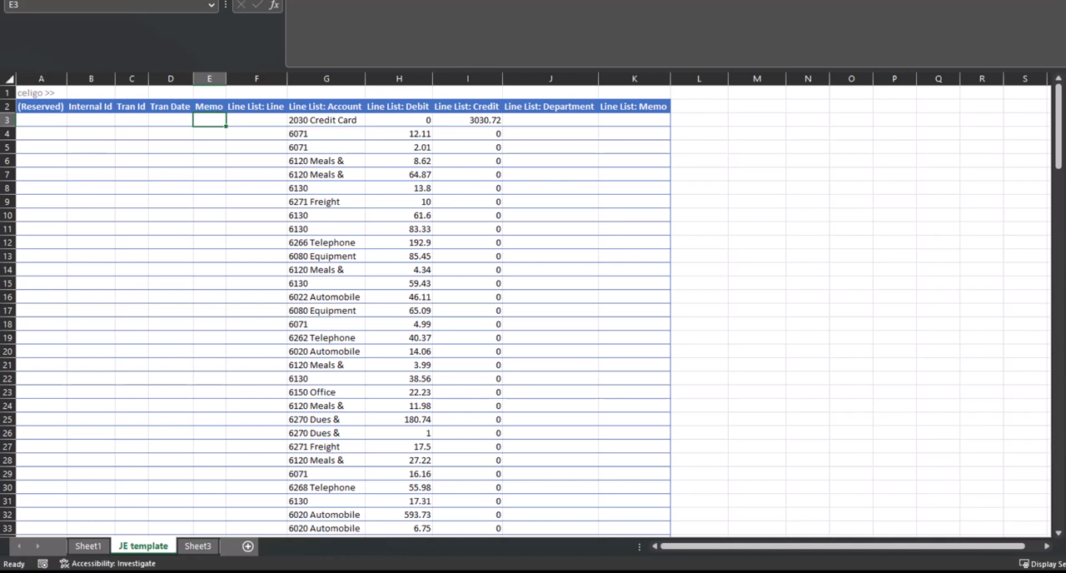
pyautogui.press('Left')
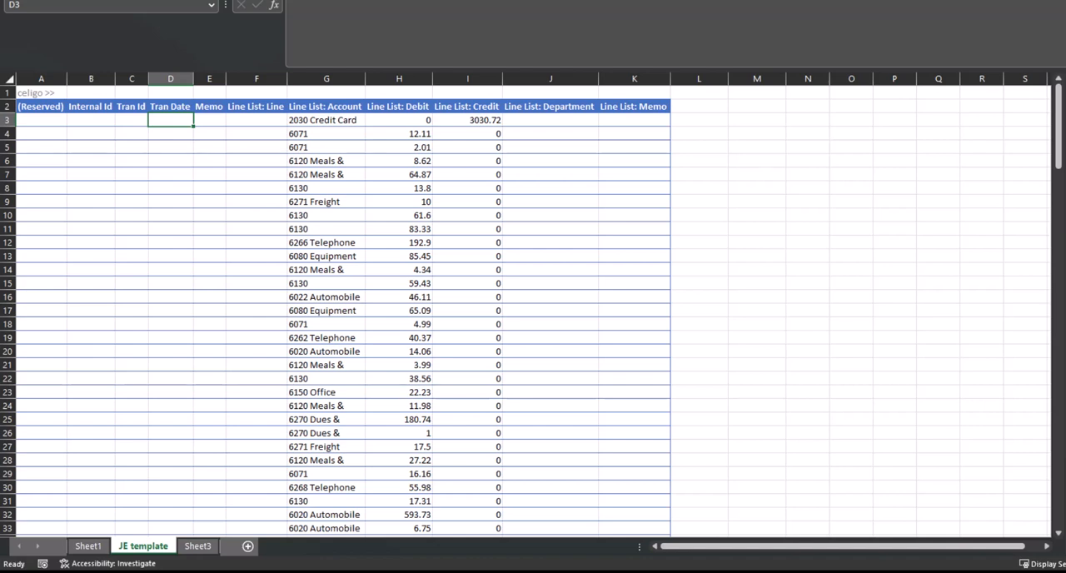
pyautogui.press('Right')
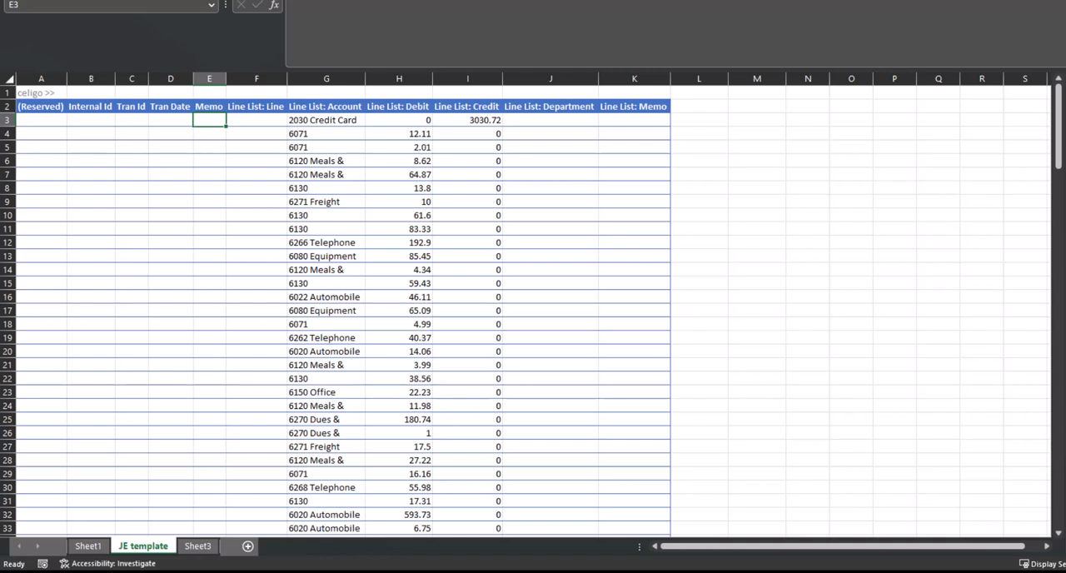
pyautogui.write('Th')
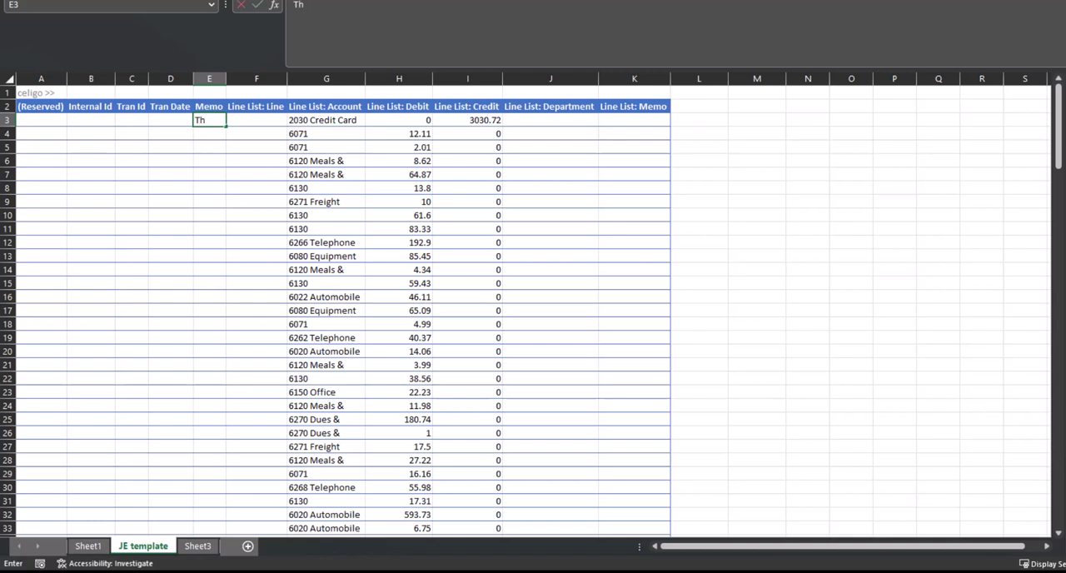
pyautogui.write('is is a test')
# Fill the E3 memo text down all remaining table rows and auto-fit the width of the Memo column
pyautogui.click(257, 79)
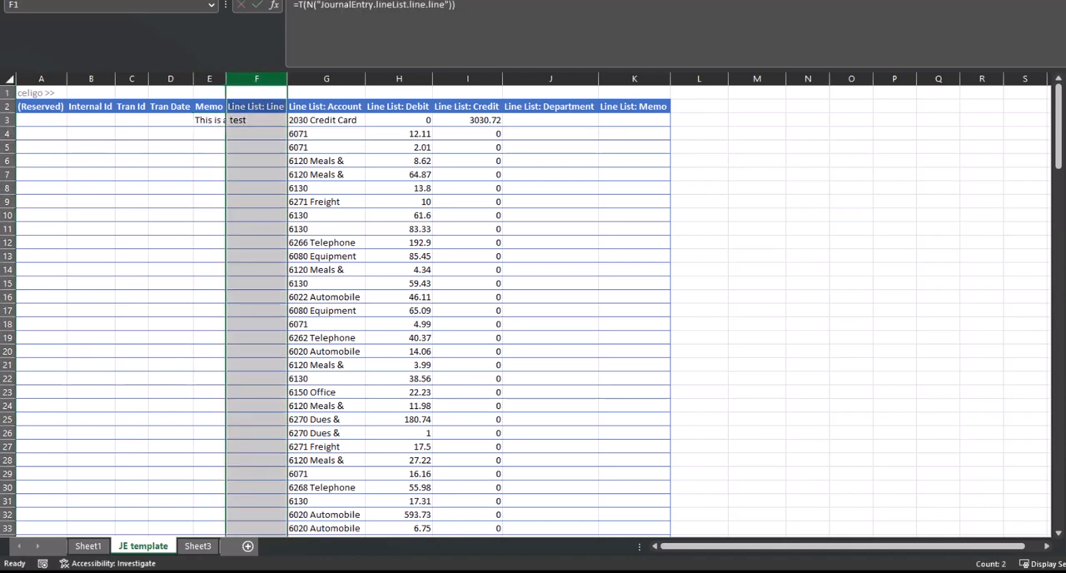
pyautogui.click(209, 120)
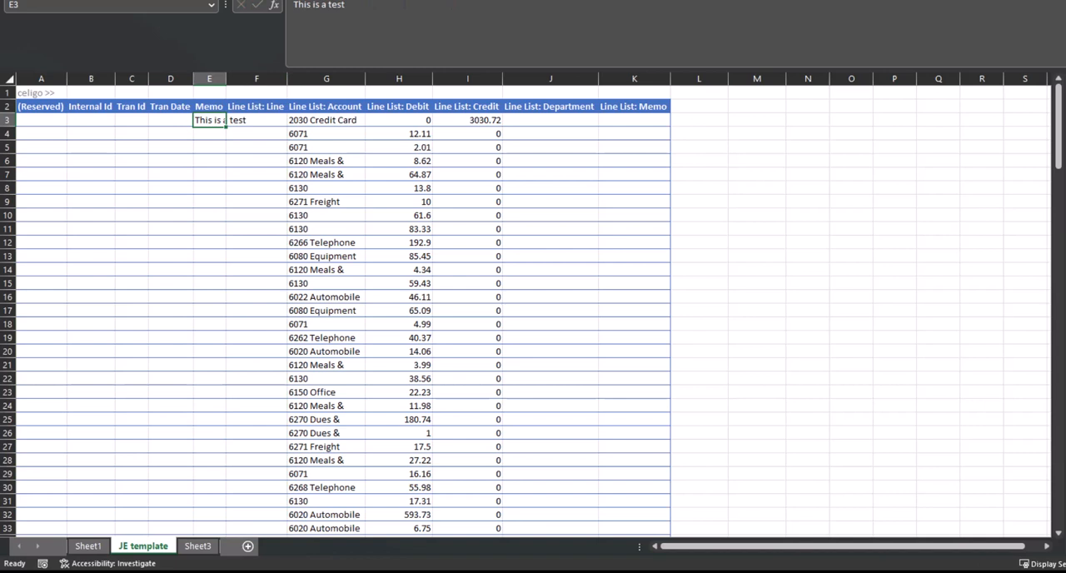
pyautogui.doubleClick(226, 126)
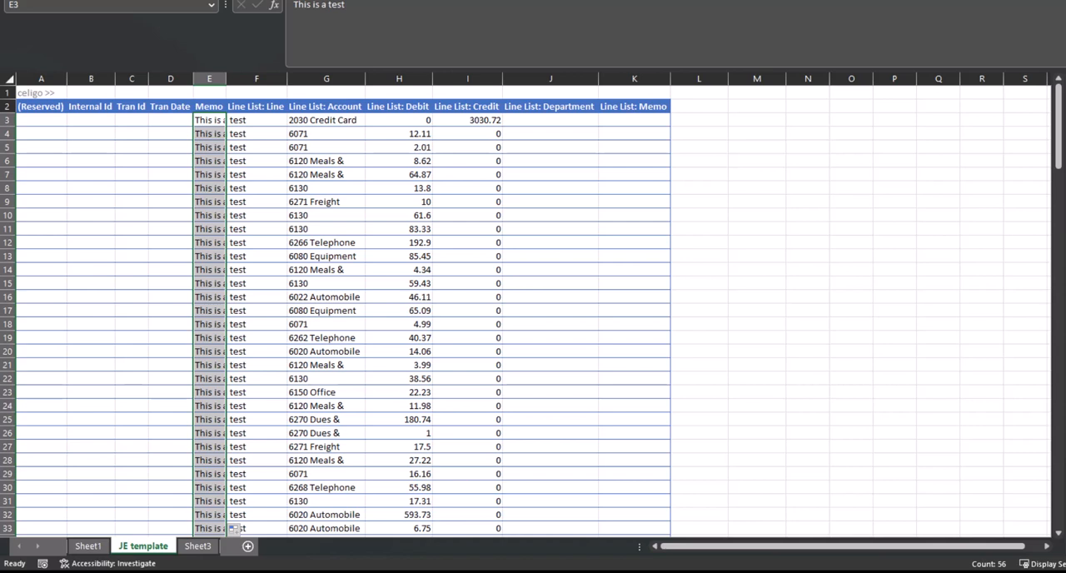
pyautogui.doubleClick(226, 79)
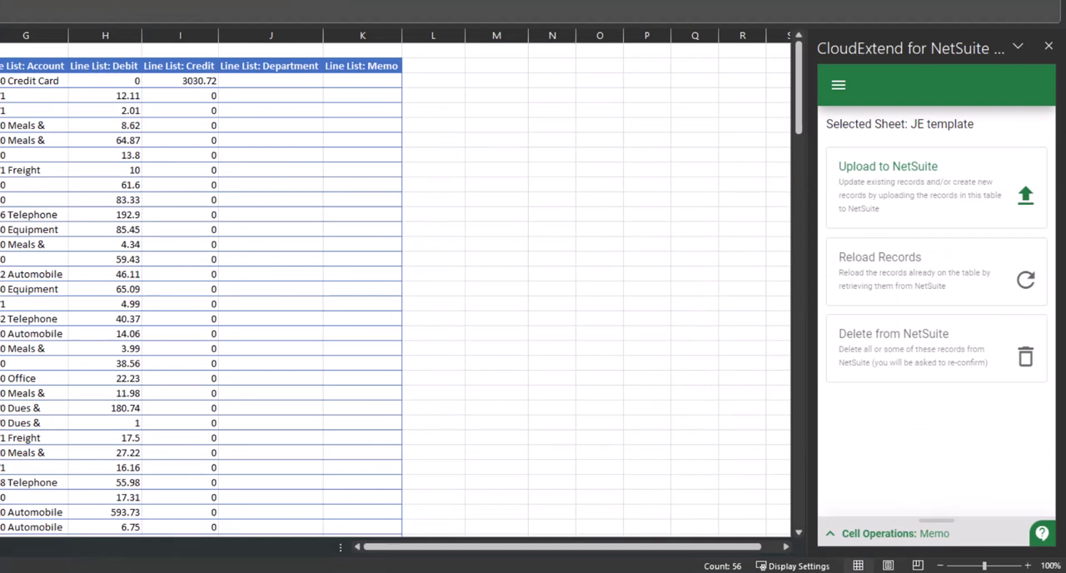
# Upload all records on the JE template sheet to NetSuite
pyautogui.click(911, 182)
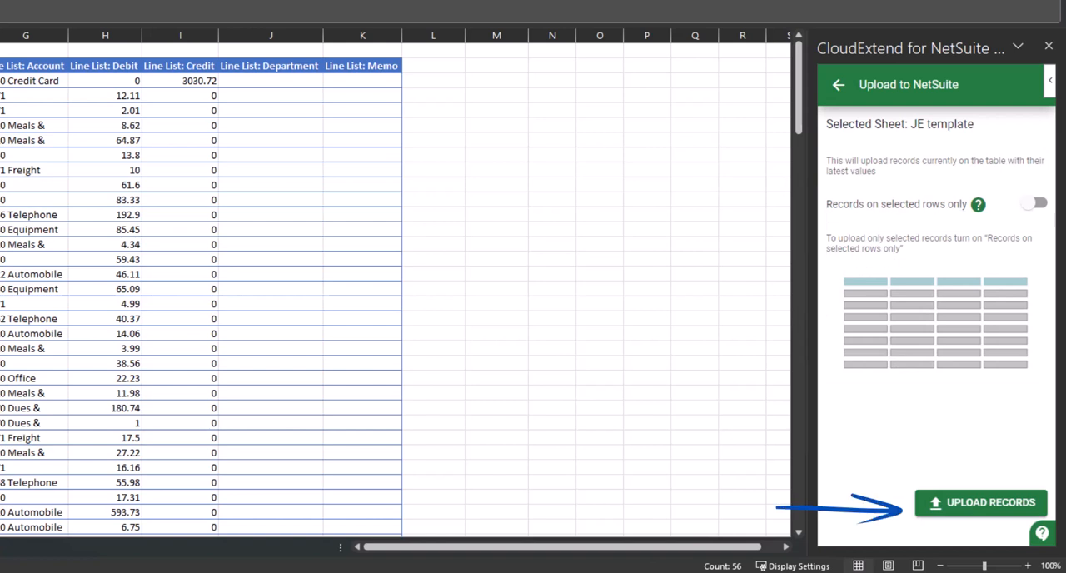
pyautogui.click(980, 503)
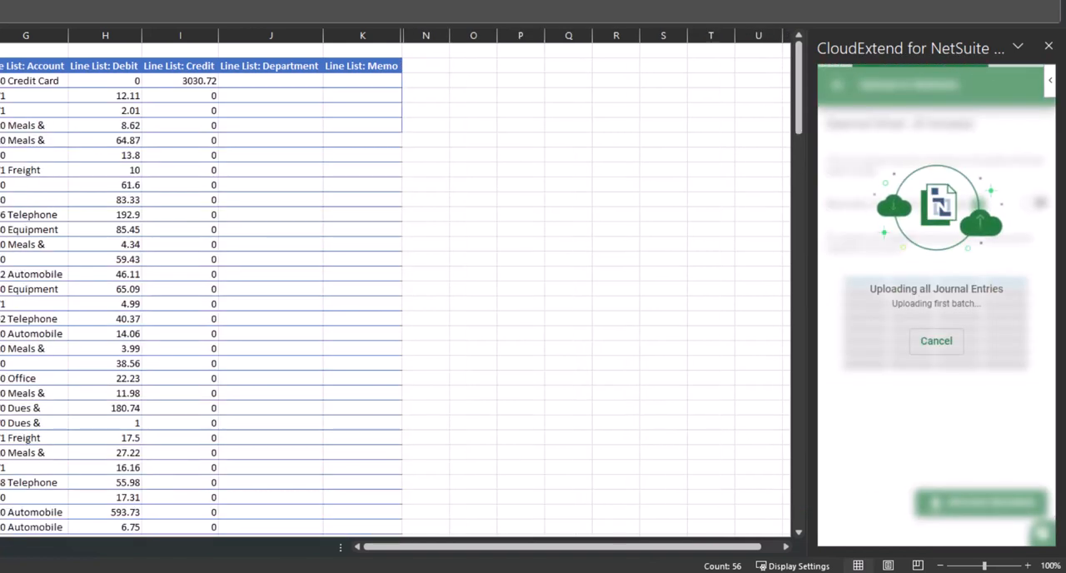
pyautogui.moveTo(992, 304); pyautogui.dragTo(960, 304)
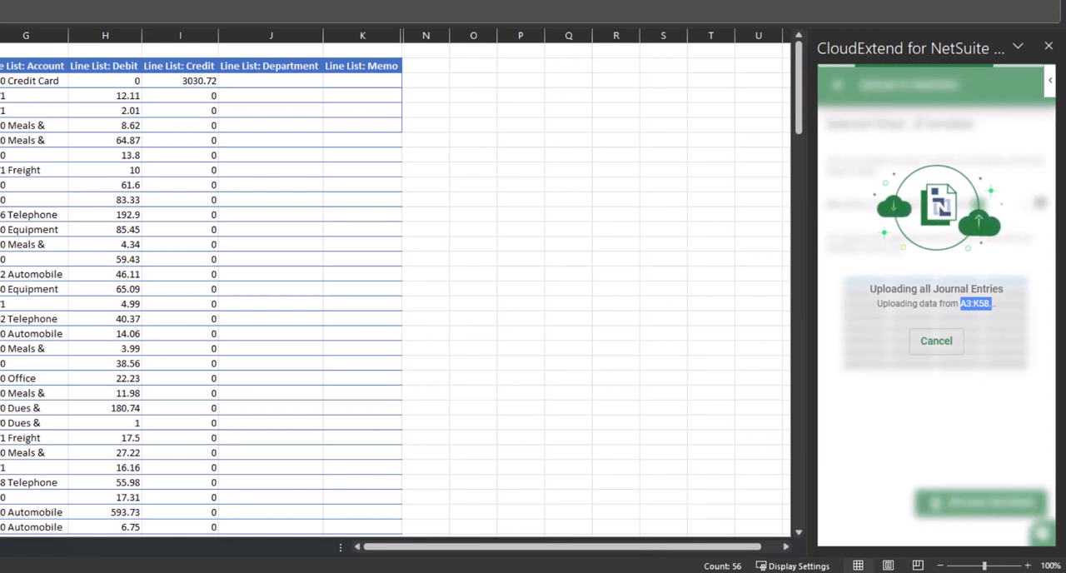
# Reload all records on the JE template sheet with their latest values from NetSuite
pyautogui.click(2, 249)
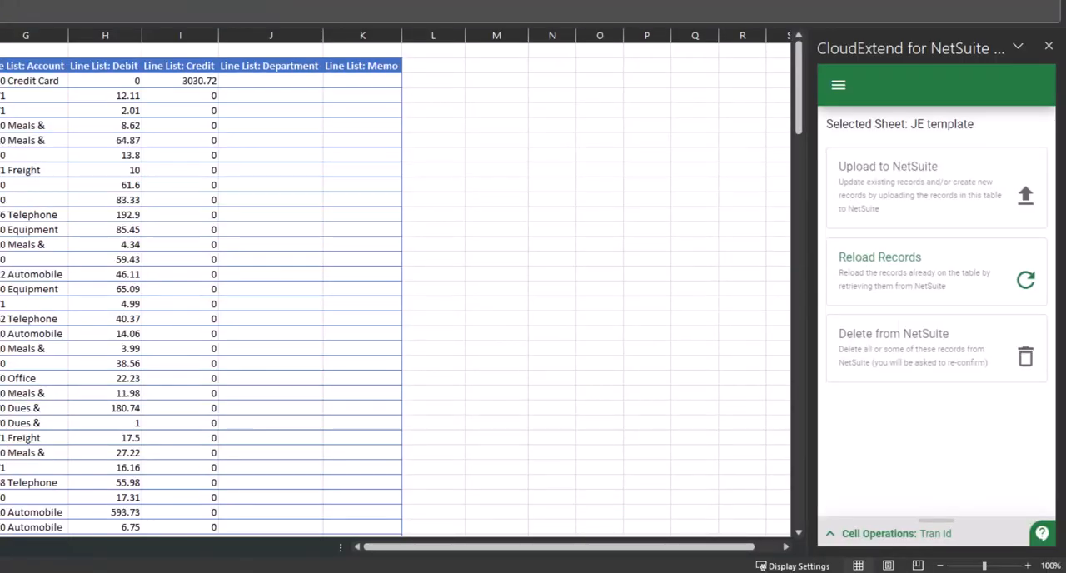
pyautogui.click(928, 273)
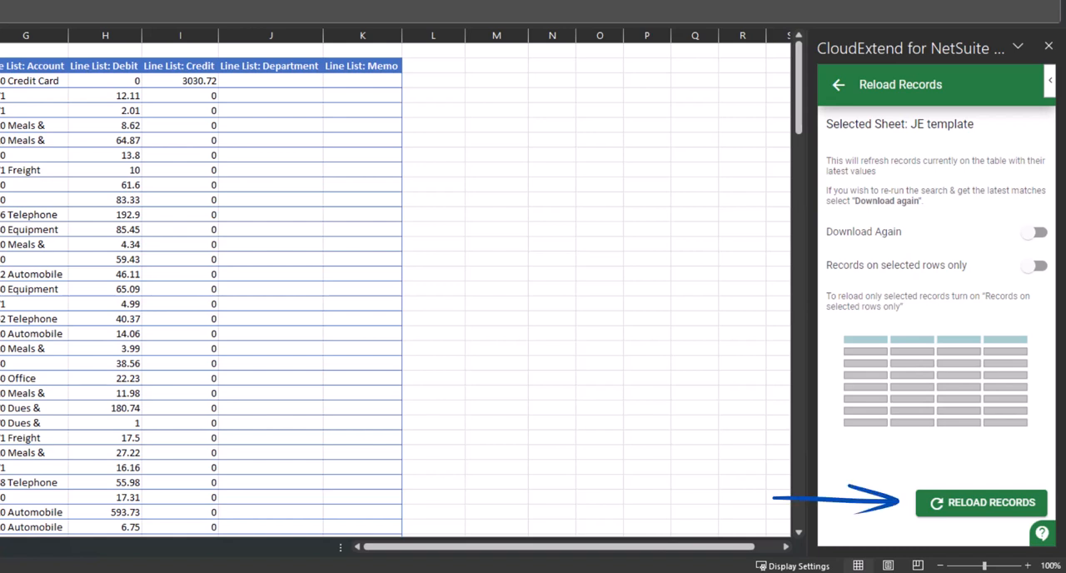
pyautogui.click(981, 502)
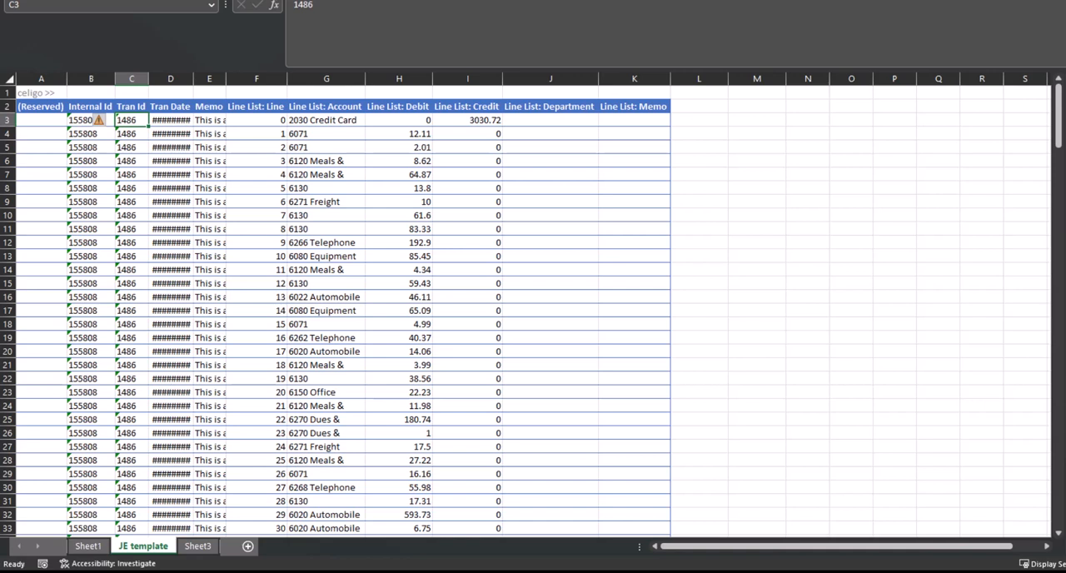
# Copy the Tran Id from cell C3, switch to NetSuite in the browser, search for it and open the matching journal
pyautogui.hotkey('ctrl', 'c')
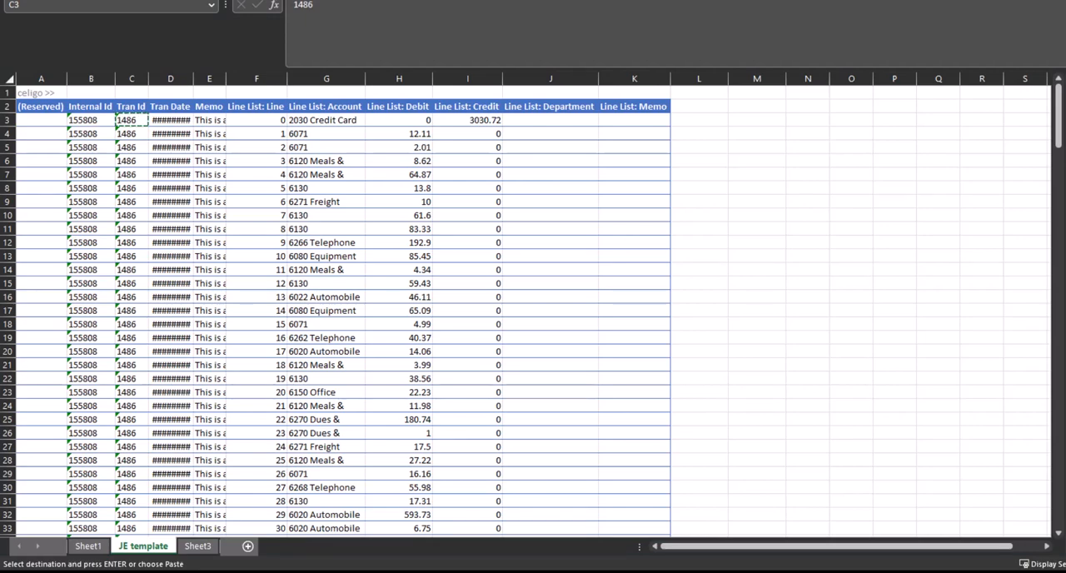
pyautogui.hotkey('alt', 'Tab')
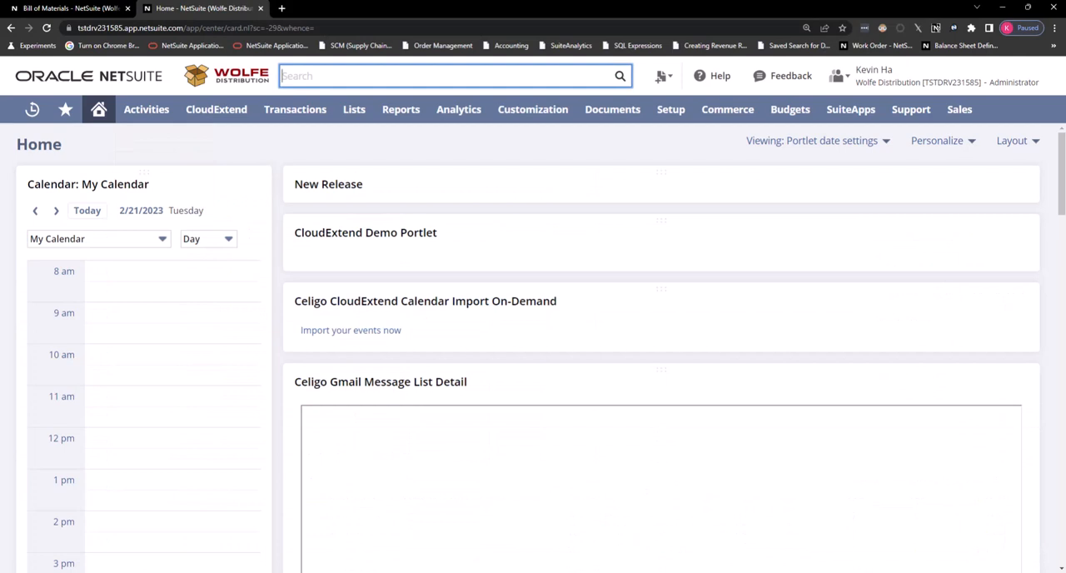
pyautogui.hotkey('ctrl', 'v')
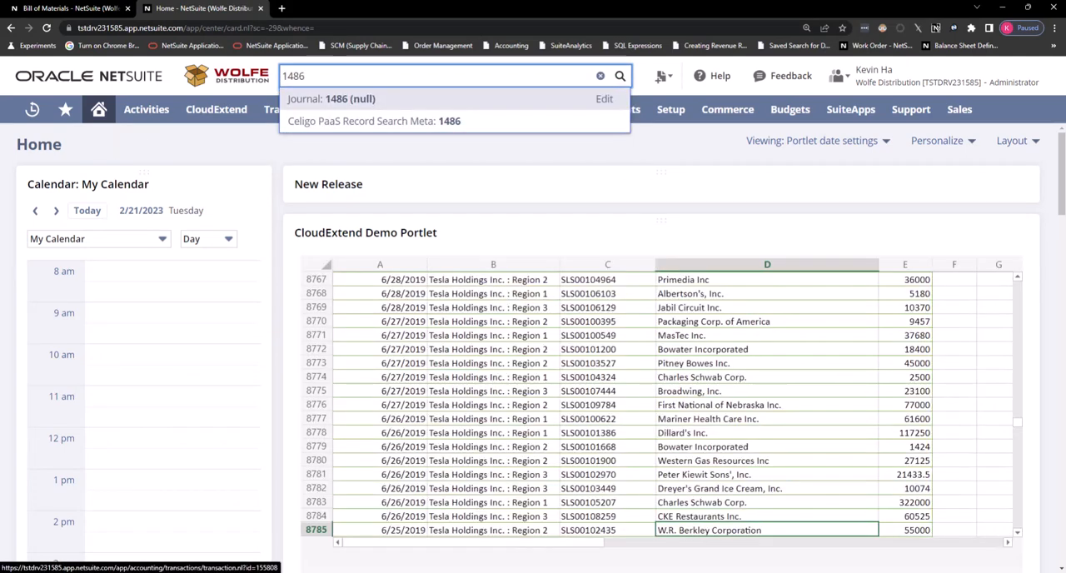
pyautogui.click(331, 98)
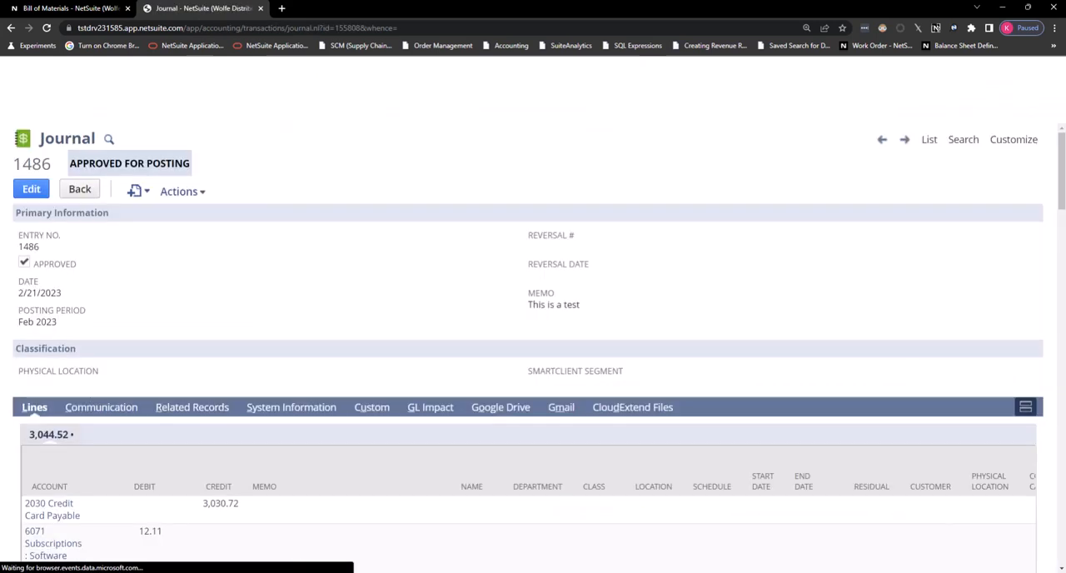
# Check the journal's memo and its lines, and display the system notes under System Information
pyautogui.moveTo(522, 304); pyautogui.dragTo(576, 305)
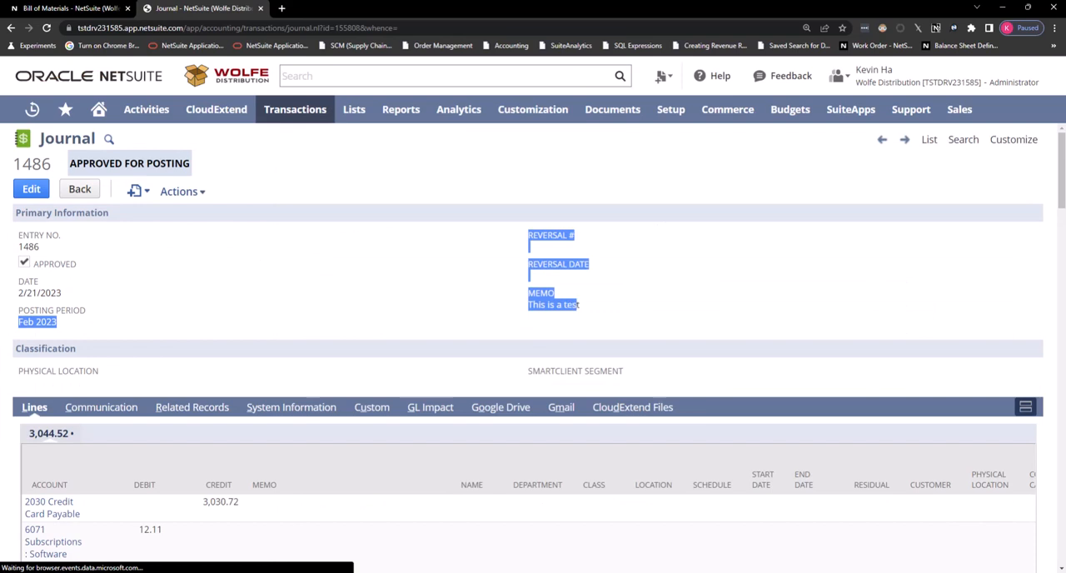
pyautogui.click(100, 313)
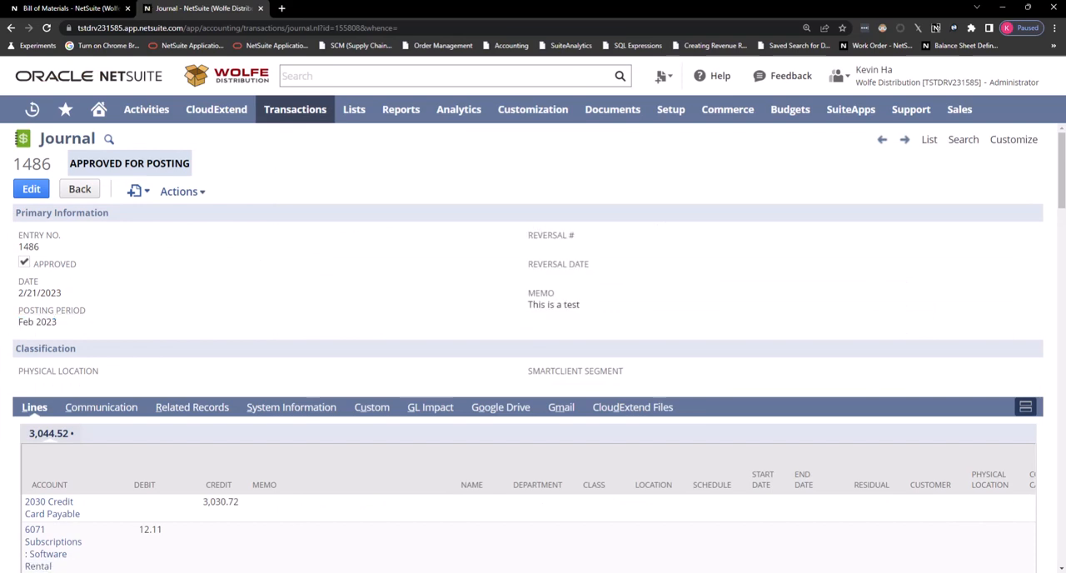
pyautogui.scroll(-2, 129, 333)
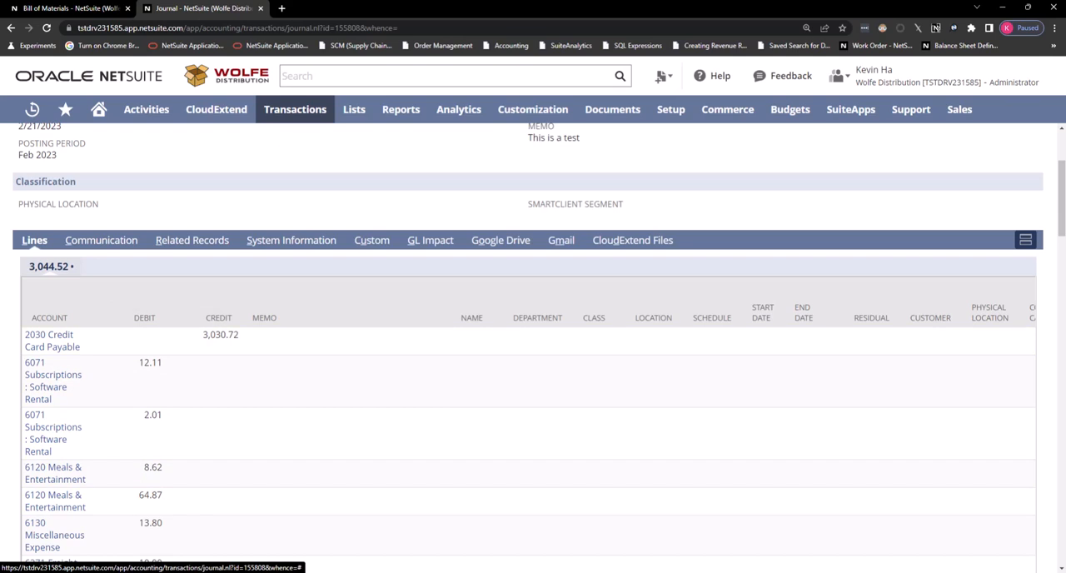
pyautogui.click(291, 240)
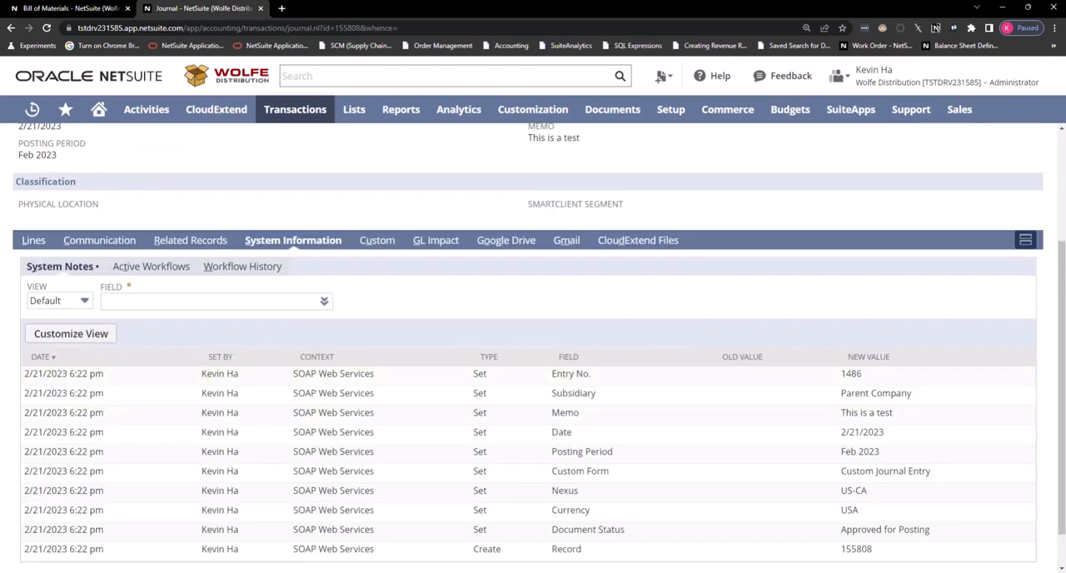